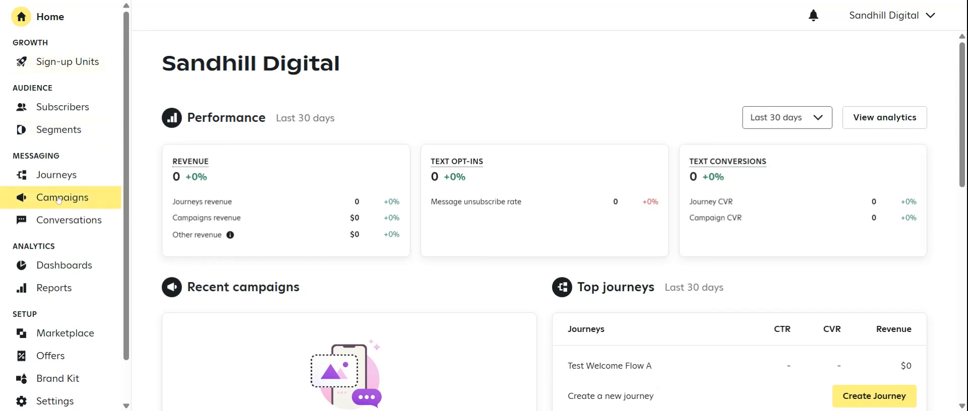
Create a new one-time text campaign from the campaigns overview.
click(59, 200)
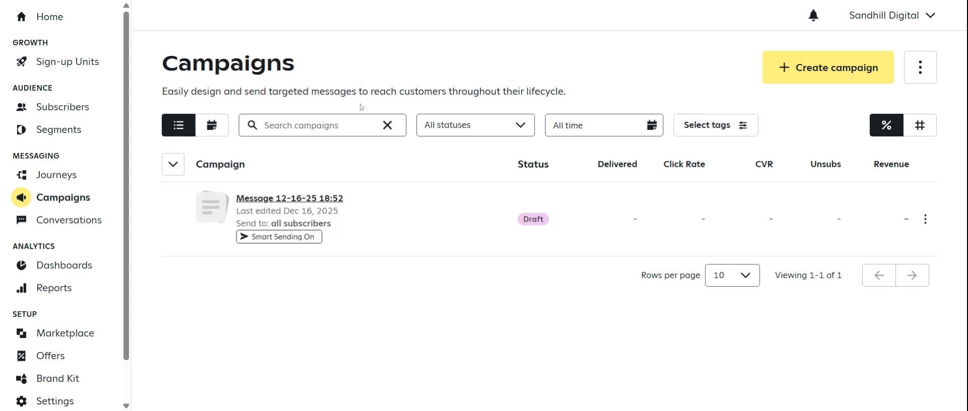
click(814, 69)
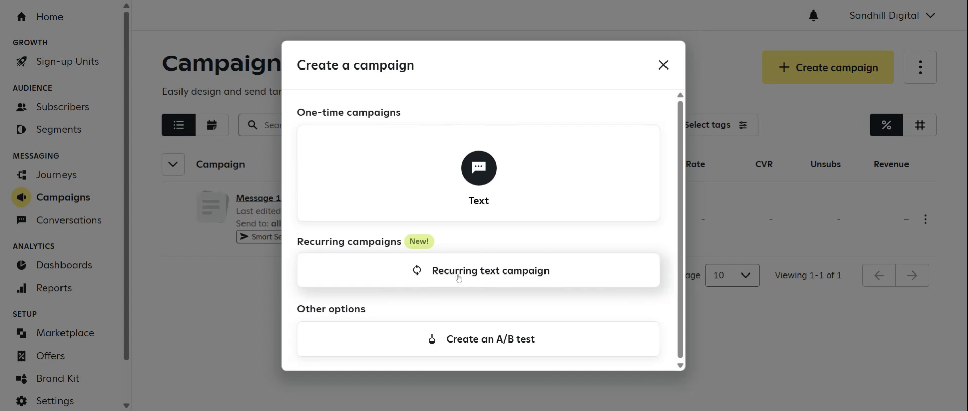
click(436, 268)
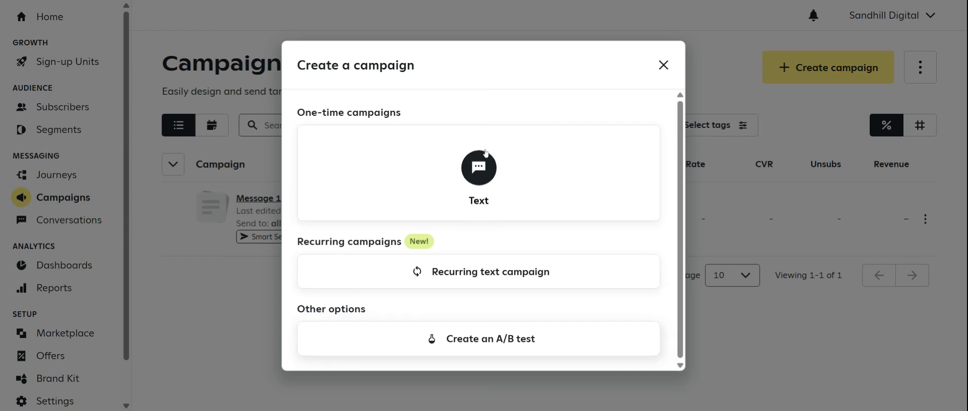
click(452, 173)
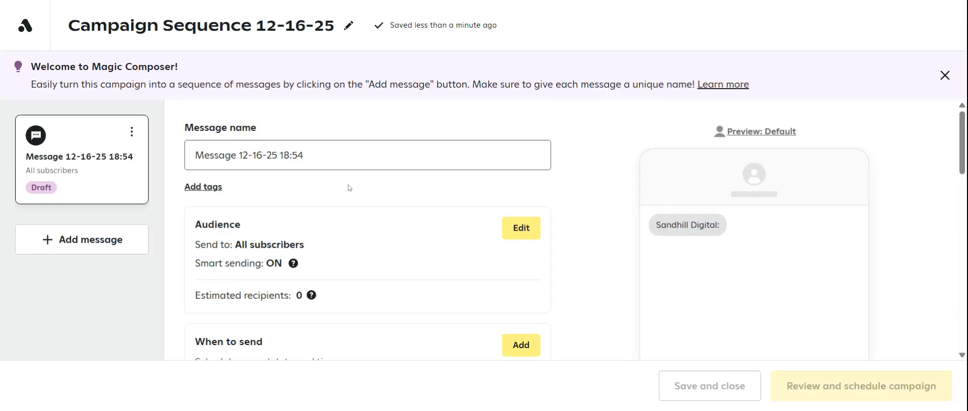
Name the campaign message "Holiday Sale 2206".
text(Hol)
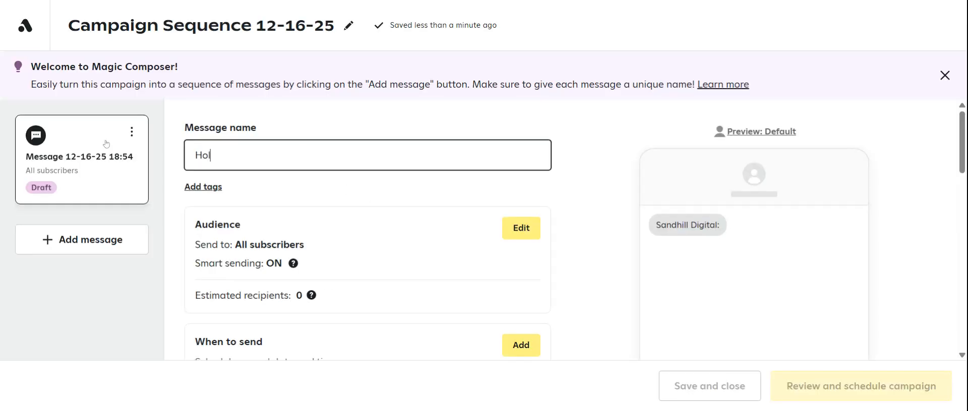
text(iday Sale 2k6)
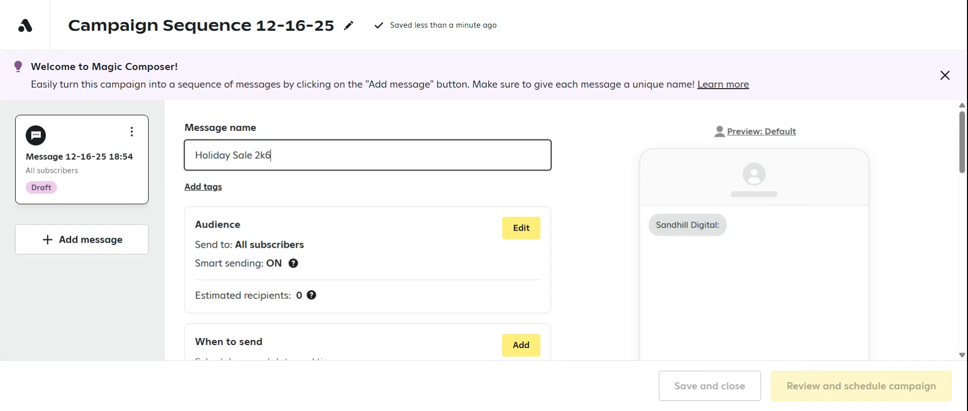
key(BackSpace)
text(2206)
scroll(361, 220, down, 1)
scroll(360, 220, up, 1)
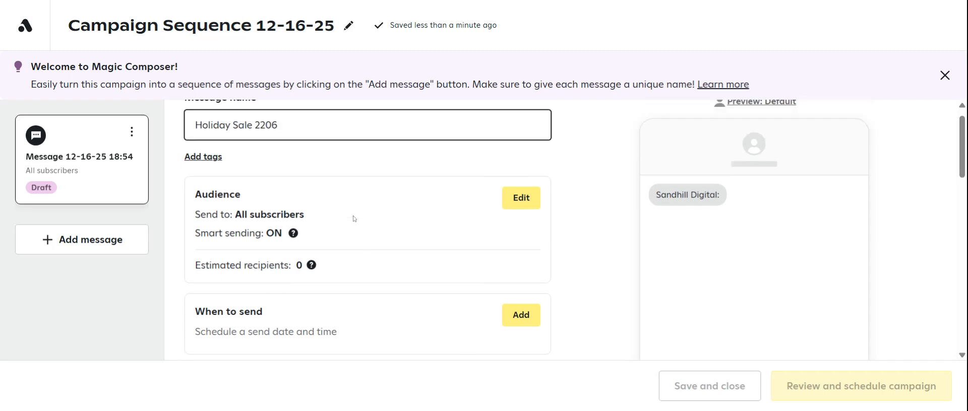
scroll(549, 202, down, 1)
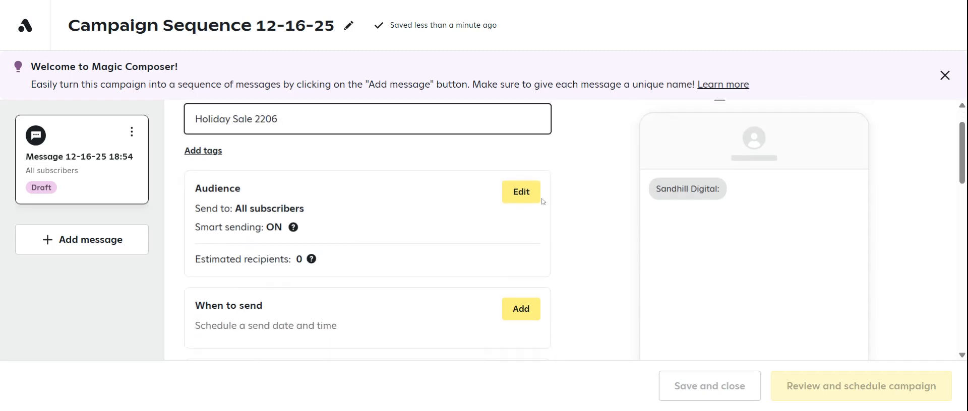
scroll(510, 183, up, 1)
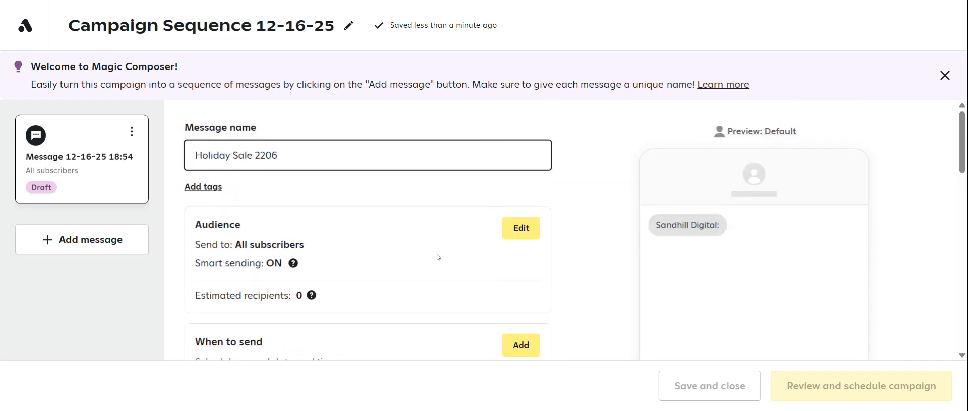
Save the message audience as All Subscribers with Smart Sending on, showing the excluded segments option without choosing any segment.
click(525, 228)
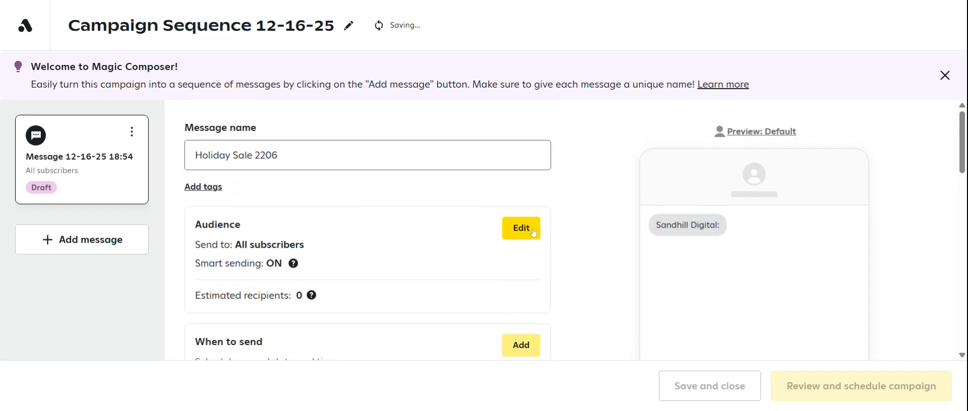
click(686, 130)
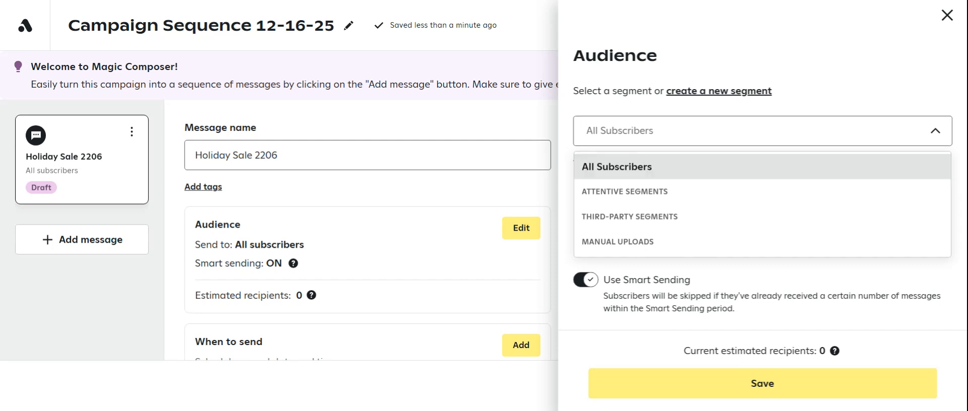
click(834, 104)
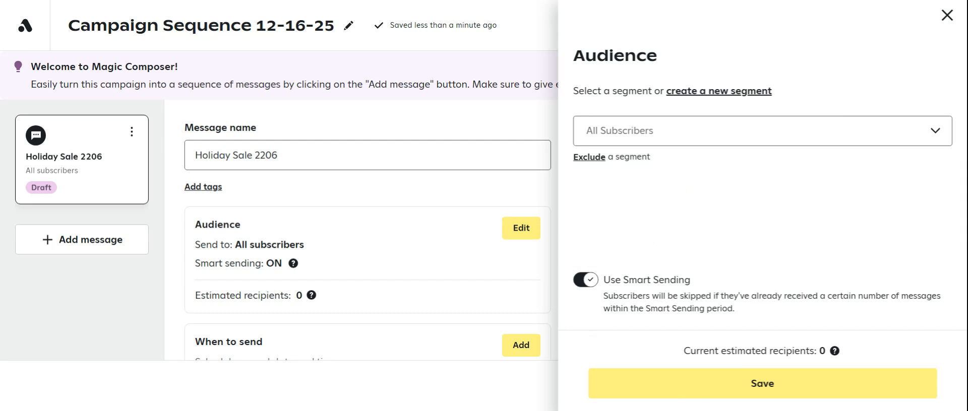
click(588, 158)
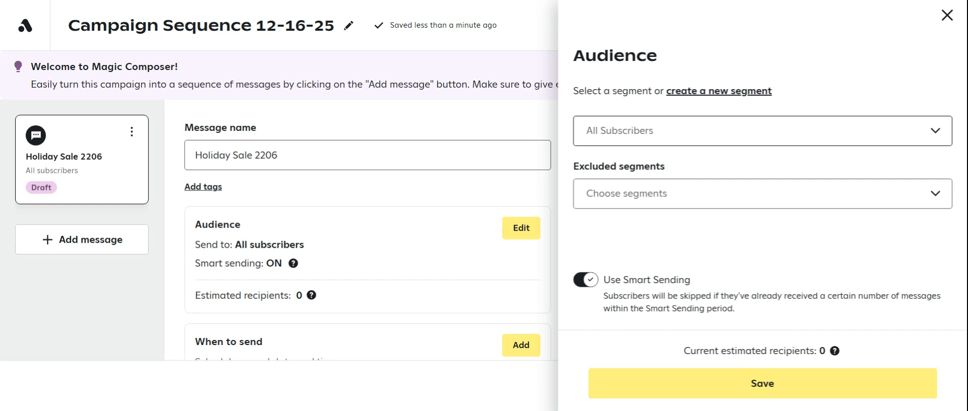
click(718, 388)
Schedule the message for Dec 25, 2025 at 10:00 AM EST and save the send time.
scroll(371, 248, down, 2)
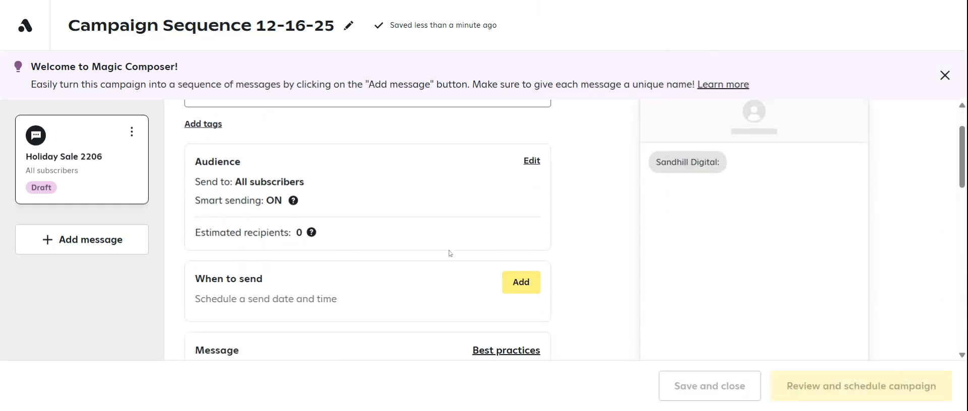
scroll(382, 259, down, 2)
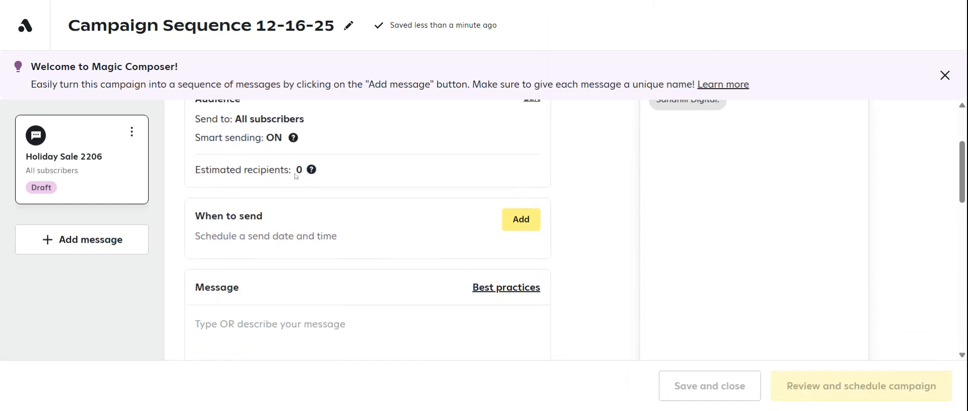
click(529, 226)
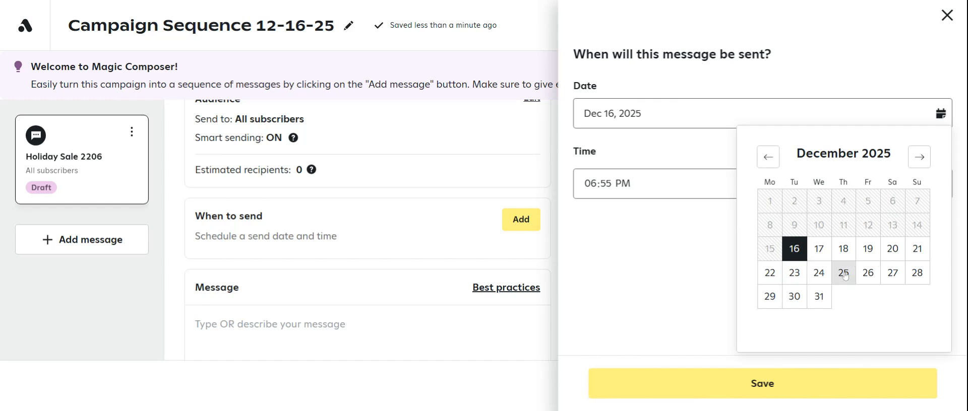
click(843, 272)
click(634, 196)
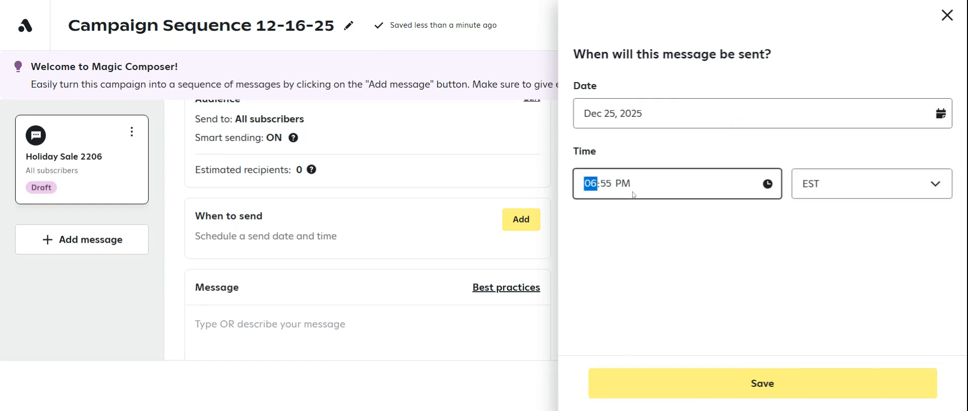
text(1000)
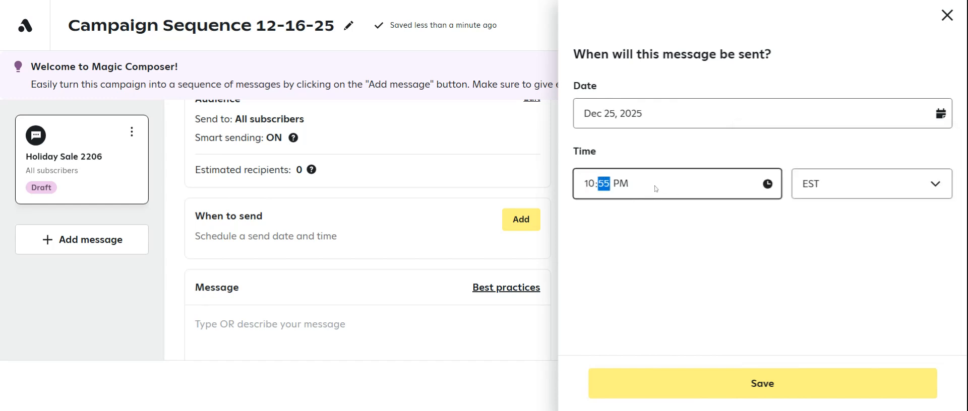
text(a)
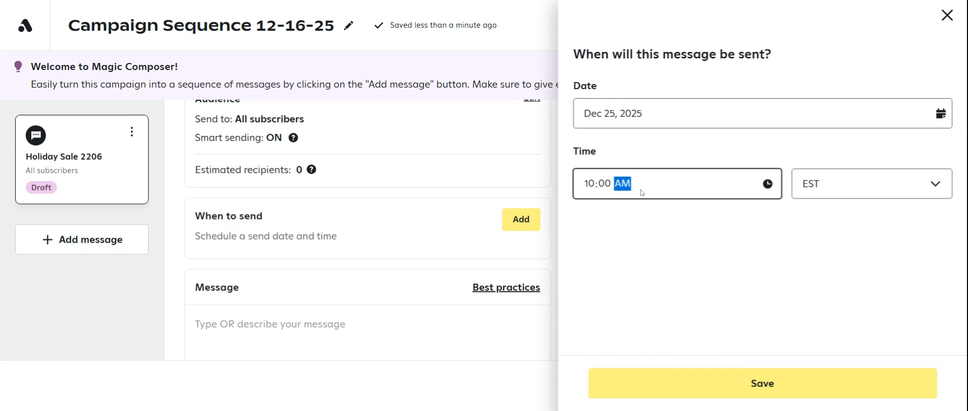
click(691, 230)
click(849, 182)
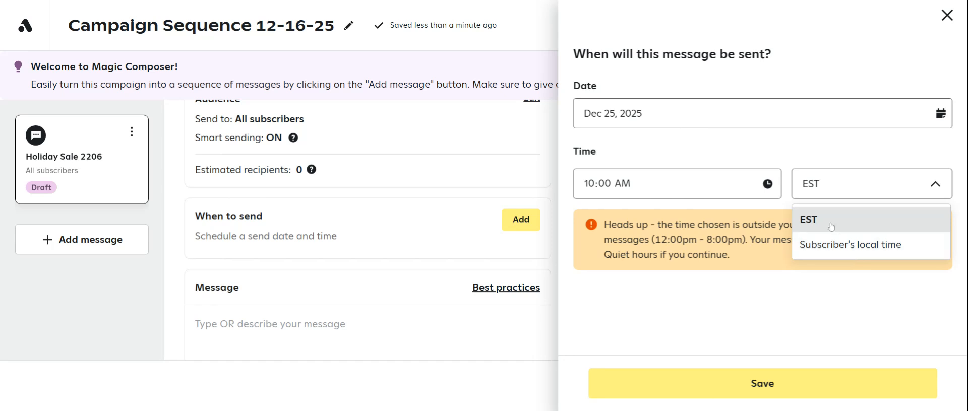
click(708, 384)
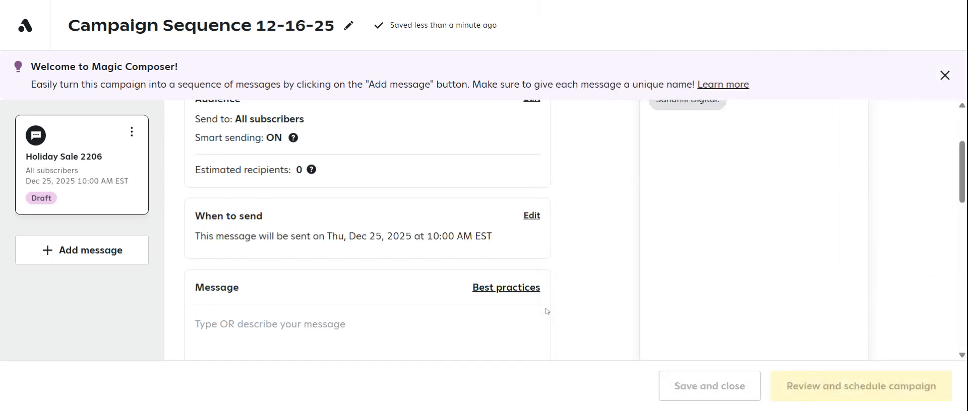
Enter the placeholder text "wifjhweifjwfijwpfjw pfjwp wf pwejf wepjf pwefkj;" as the message body.
scroll(386, 263, down, 1)
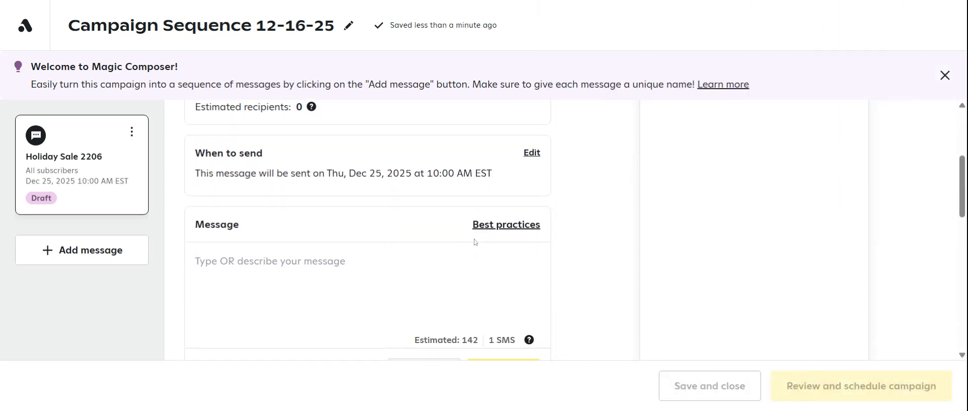
scroll(475, 242, down, 1)
click(333, 221)
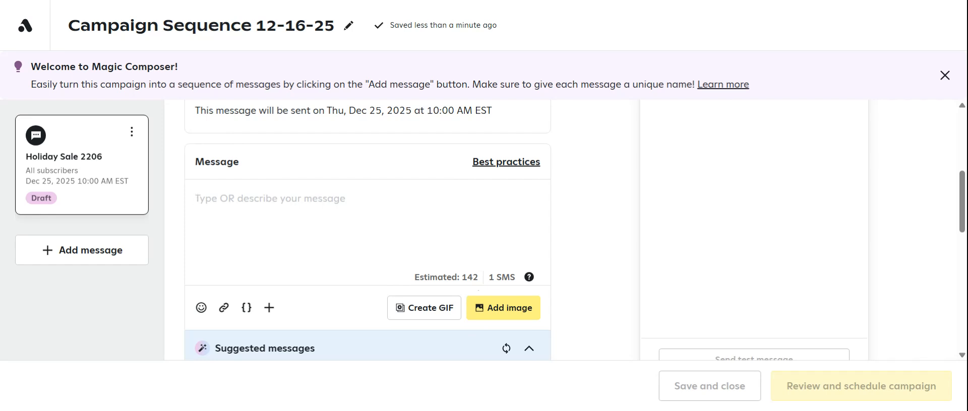
text(wifjhweifjwfijwpfjw pf)
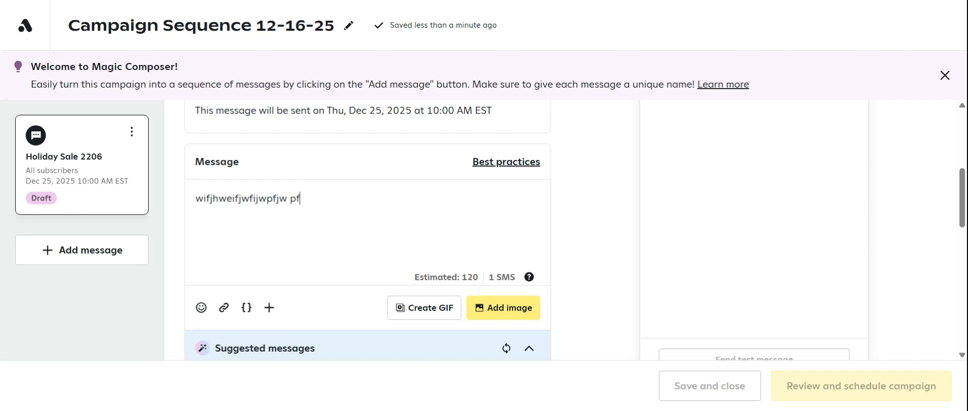
text(jwp wf pwejf wepjf pwefkj;)
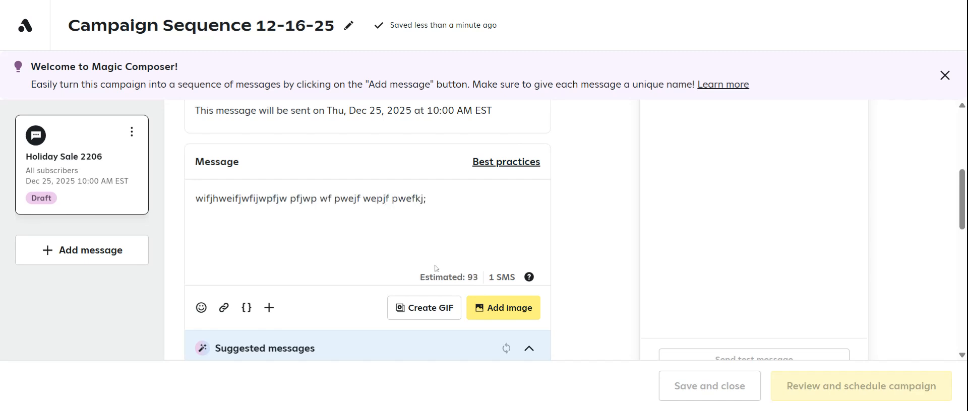
Examine the suggested messages, the A/B test and unsubscribe options below them, and the phone preview of the message.
scroll(529, 278, down, 1)
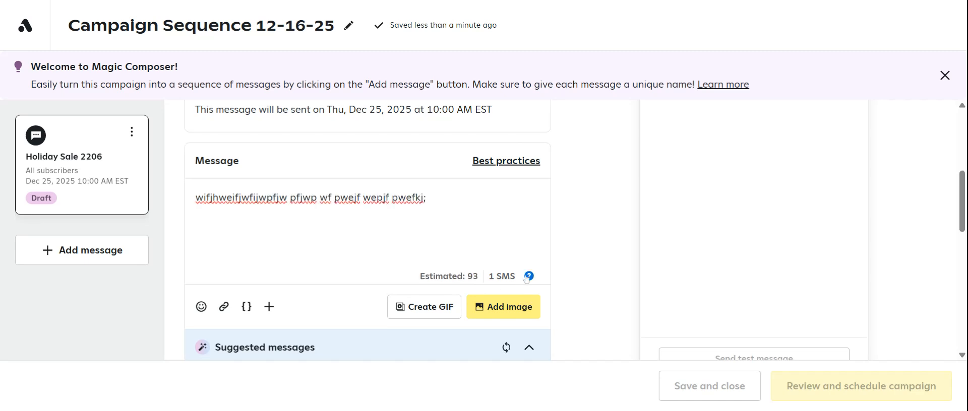
scroll(262, 260, down, 2)
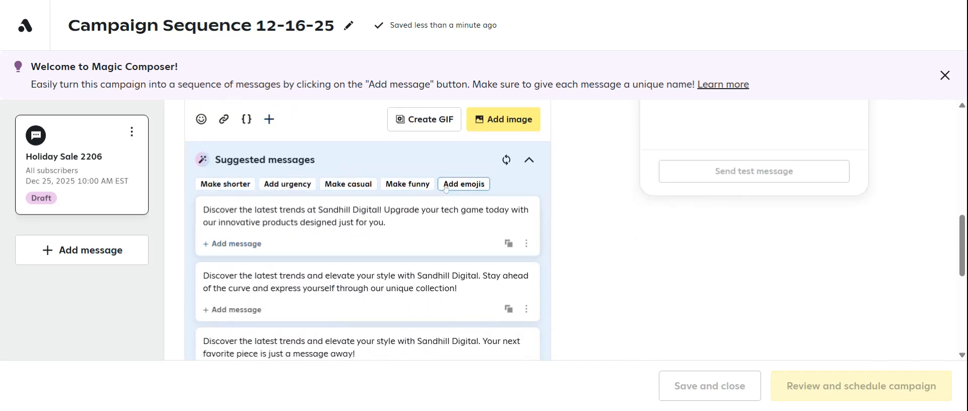
scroll(329, 241, down, 3)
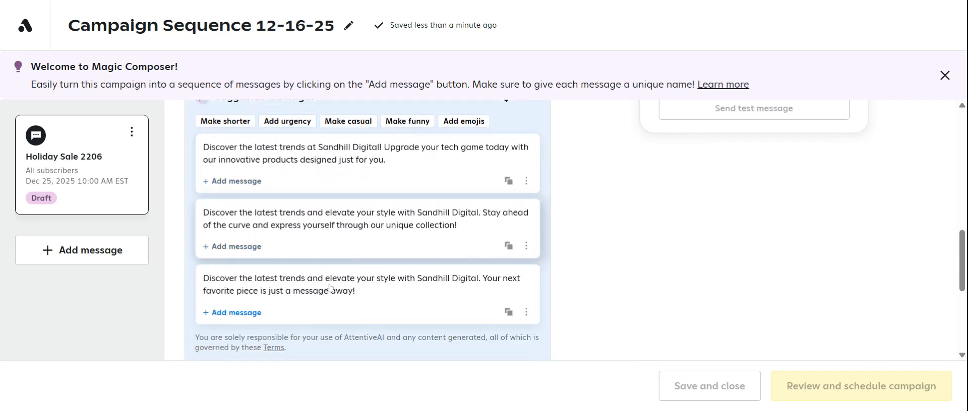
scroll(347, 286, down, 2)
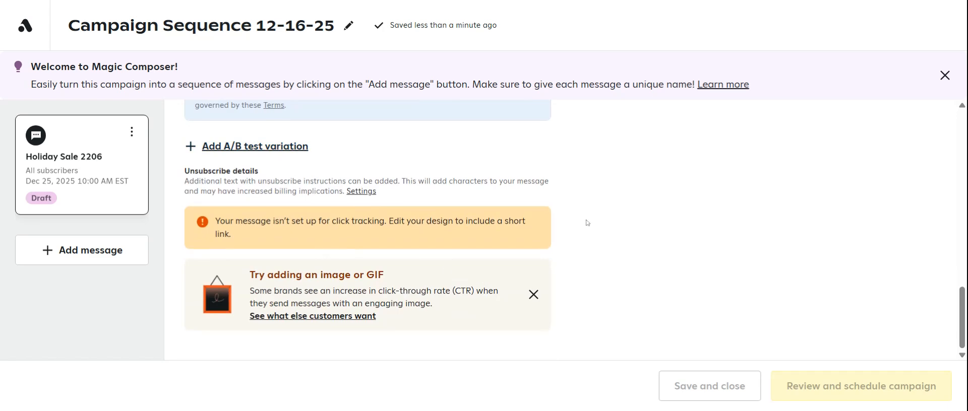
scroll(530, 277, up, 5)
scroll(529, 277, up, 5)
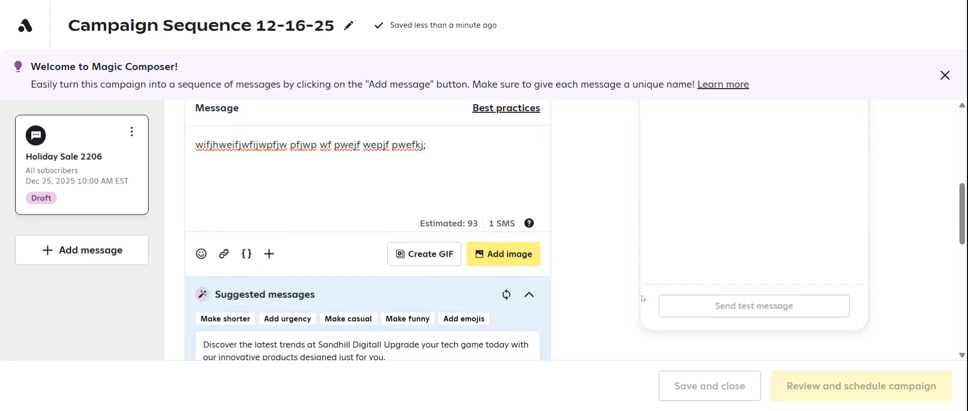
scroll(739, 152, up, 1)
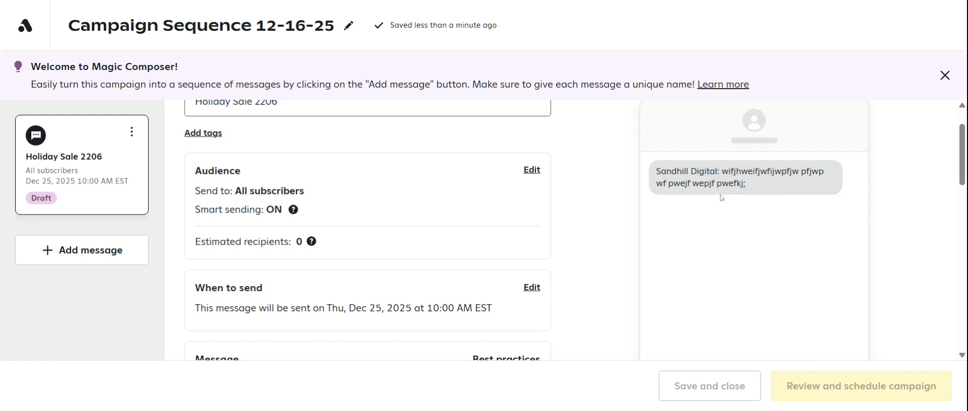
Insert a tongue-out emoji at the end of the message text and delete it again.
scroll(311, 267, down, 4)
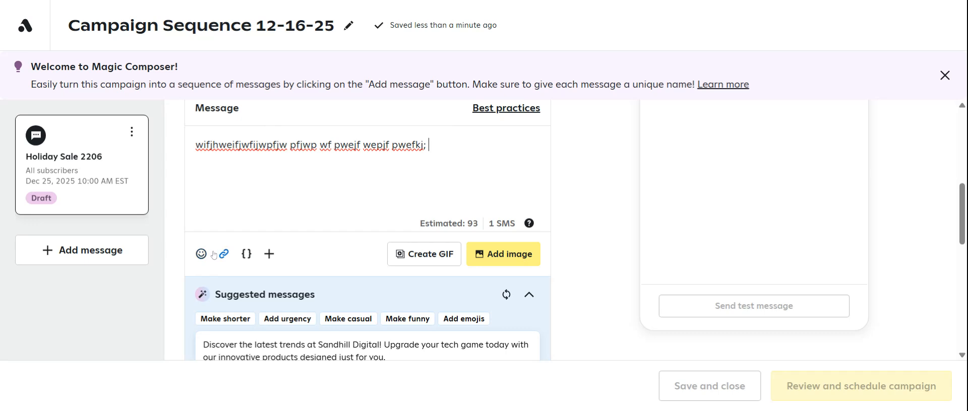
click(258, 169)
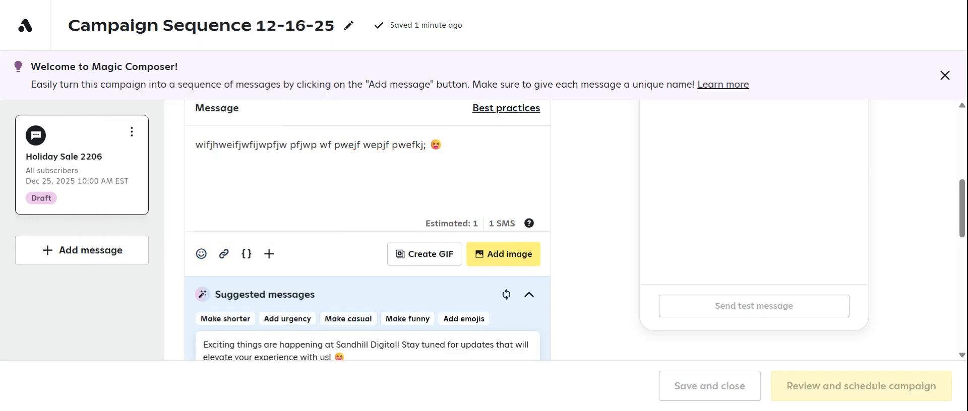
key(BackSpace)
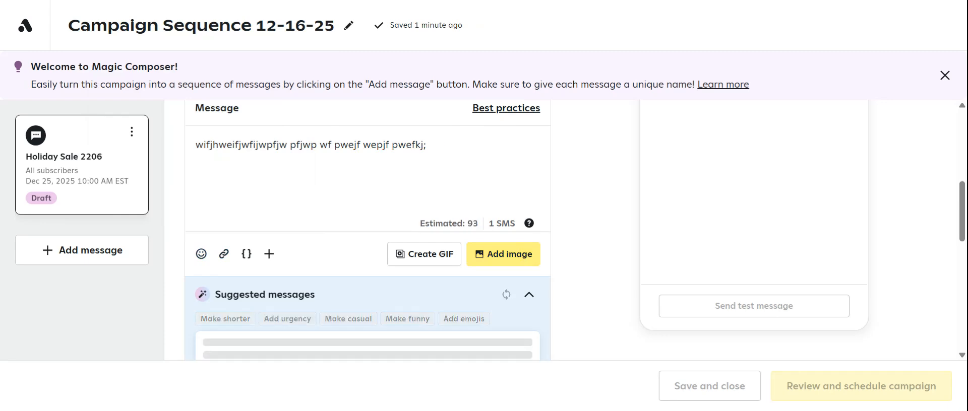
click(224, 255)
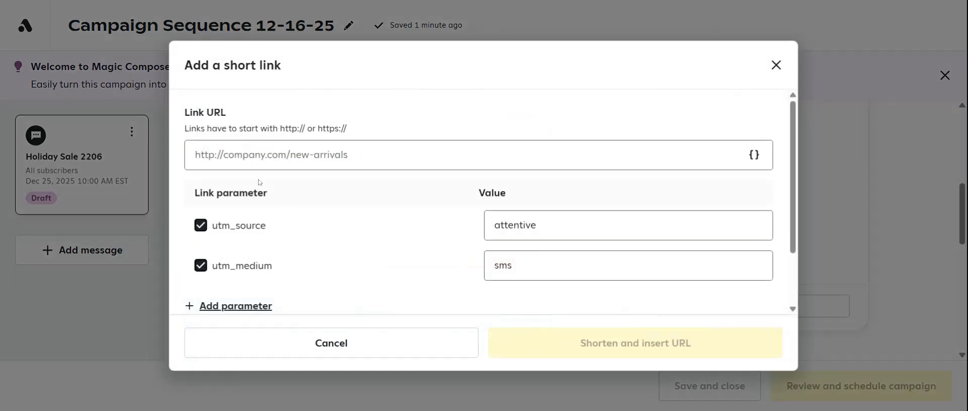
scroll(475, 222, down, 2)
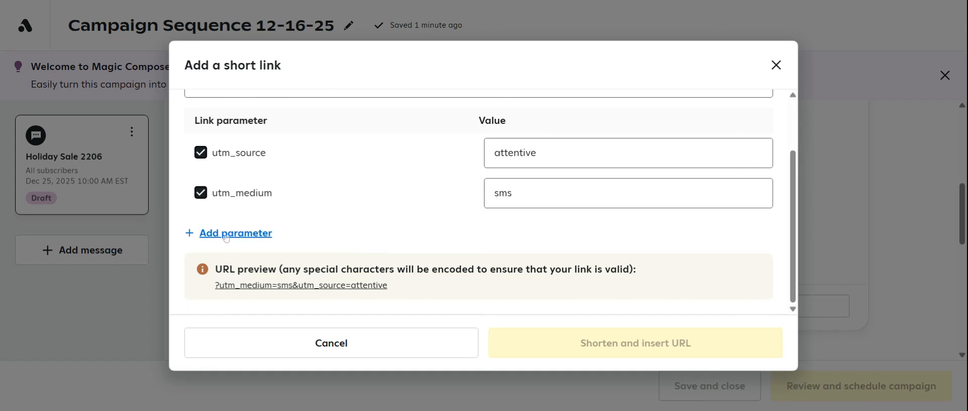
scroll(393, 235, up, 2)
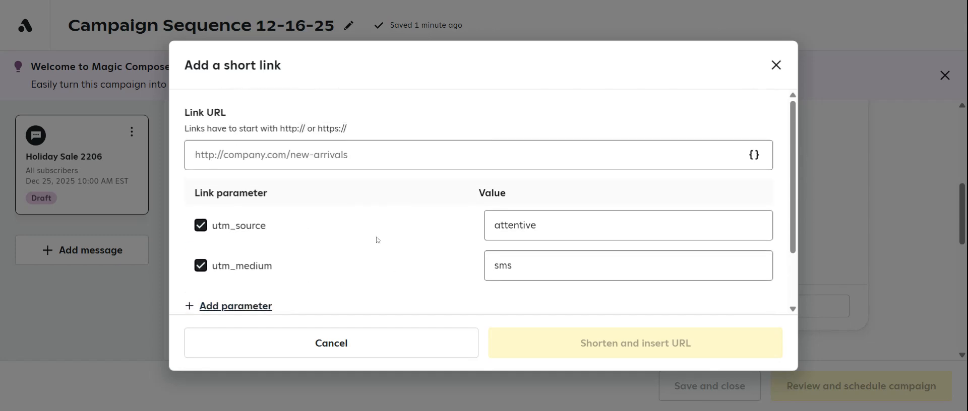
click(423, 157)
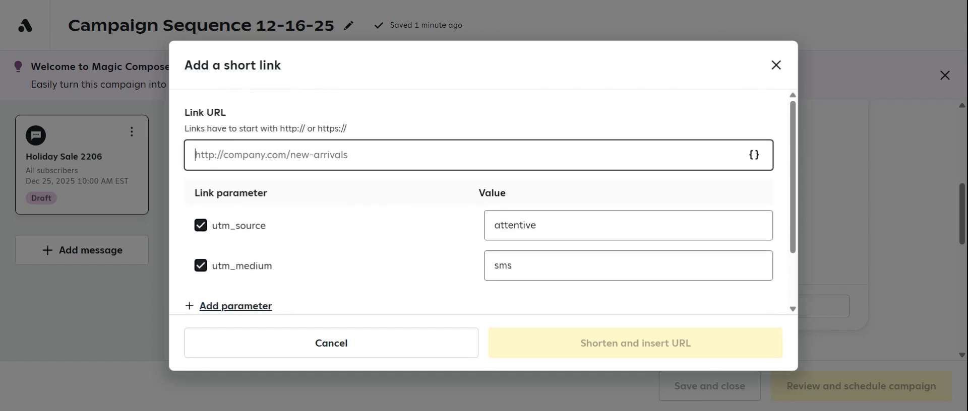
scroll(343, 298, down, 2)
scroll(383, 242, up, 1)
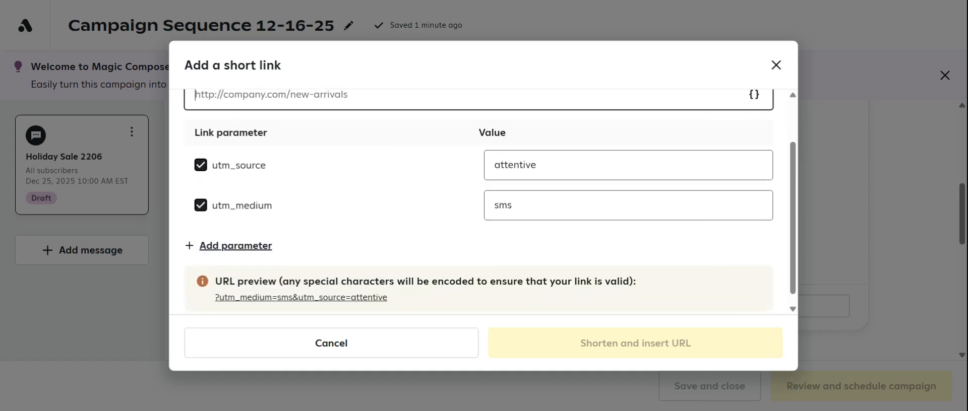
text(www/)
text(google.com)
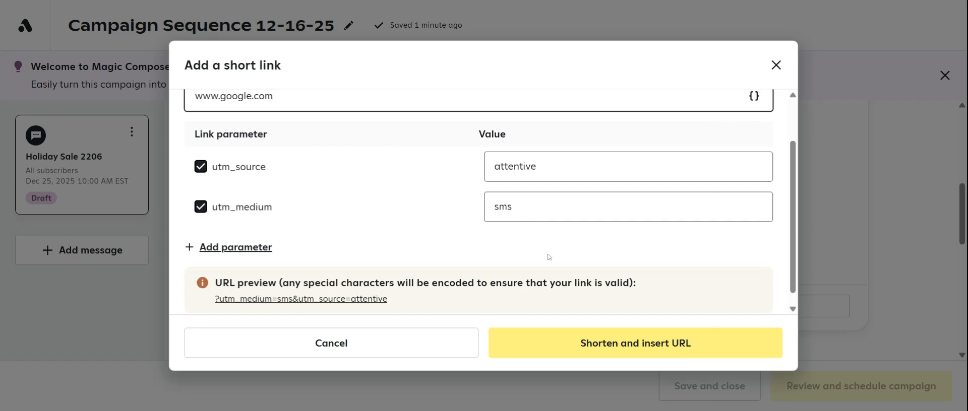
scroll(549, 257, up, 2)
click(564, 348)
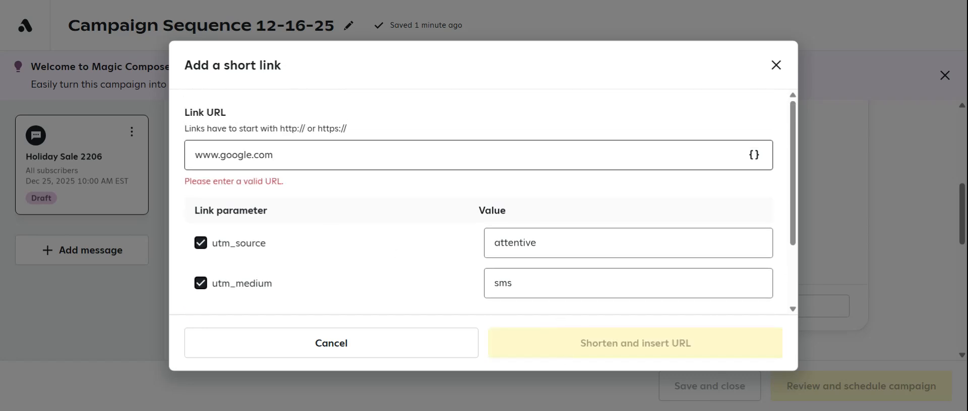
click(273, 155)
text(/books)
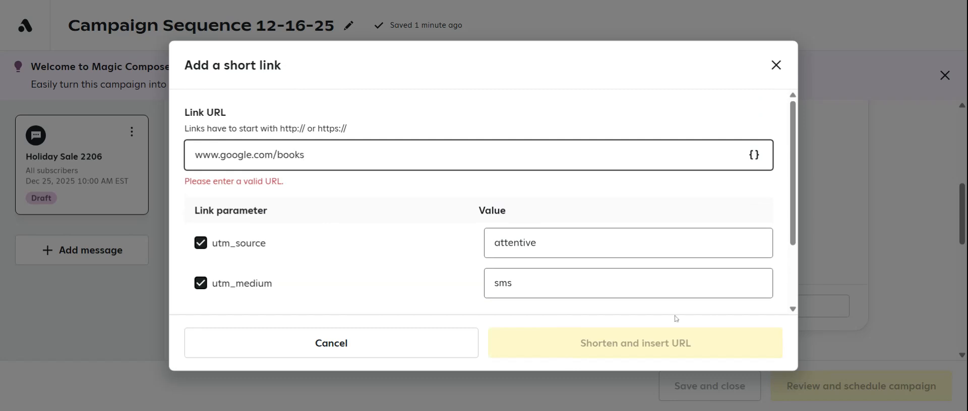
click(603, 330)
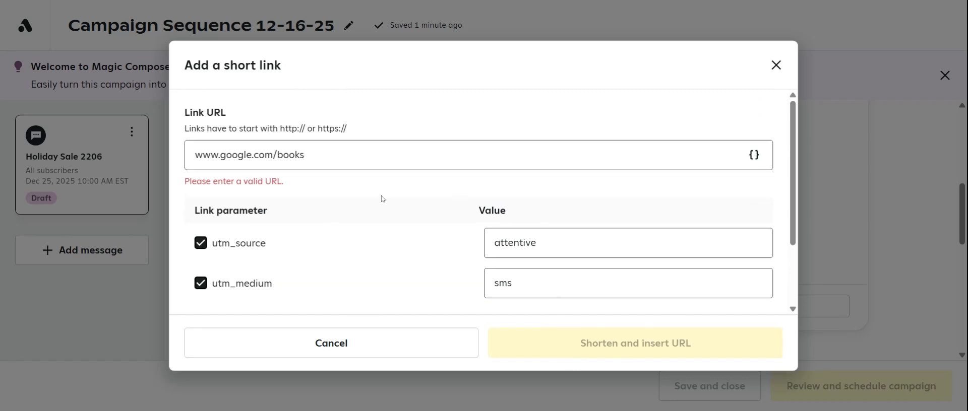
click(468, 346)
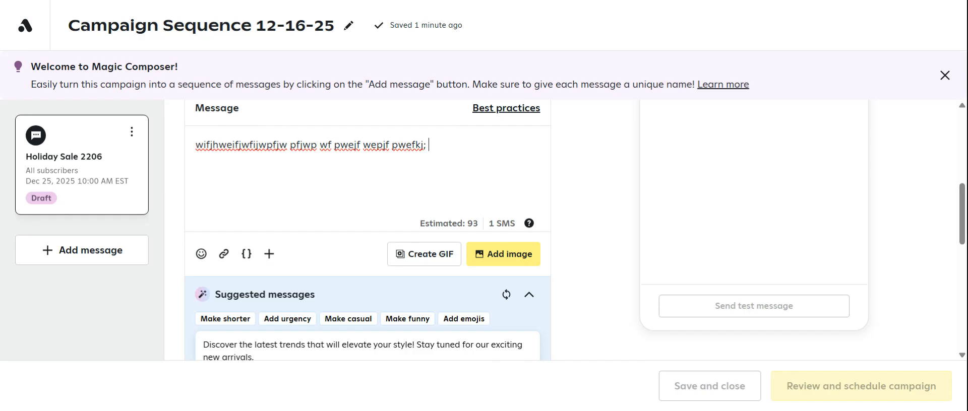
click(225, 254)
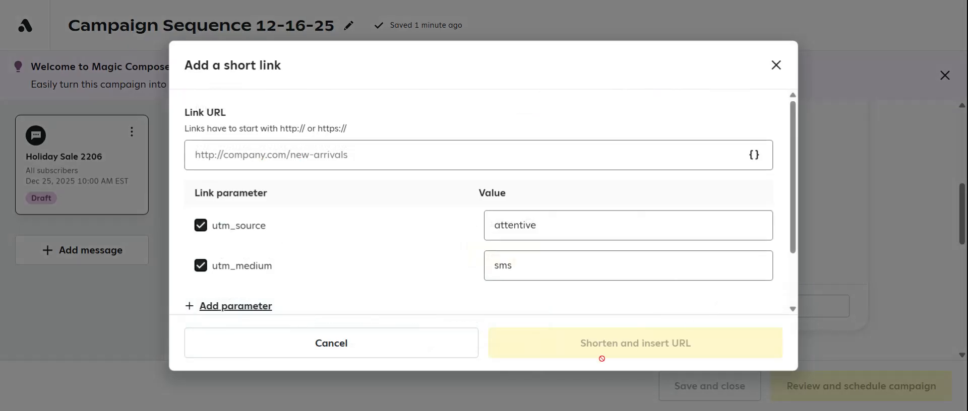
click(775, 66)
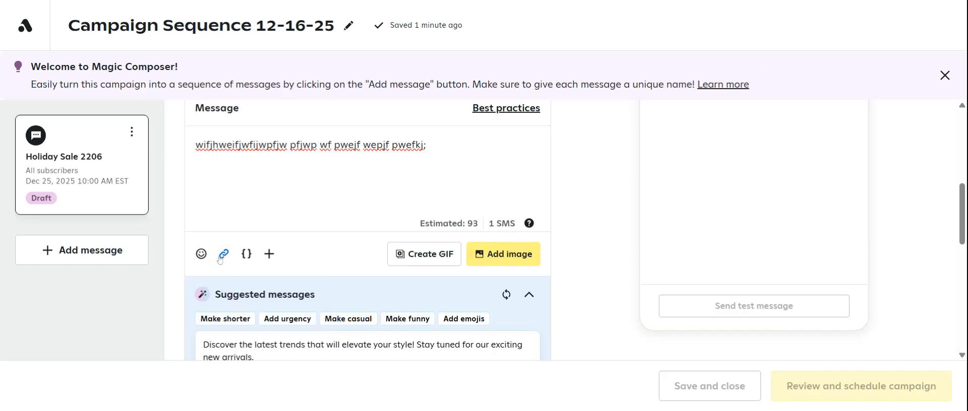
Insert the Offer Code variable at the end of the message text, with the Default Static Offer - MOBILE10 attached.
click(247, 254)
click(444, 152)
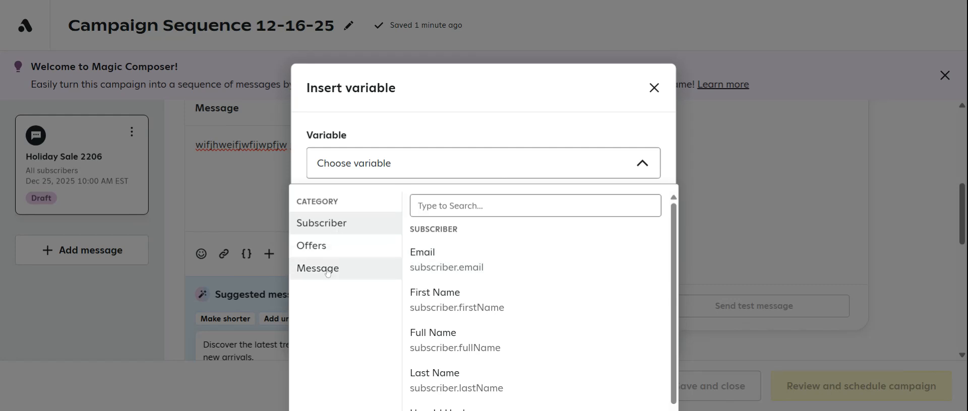
click(332, 263)
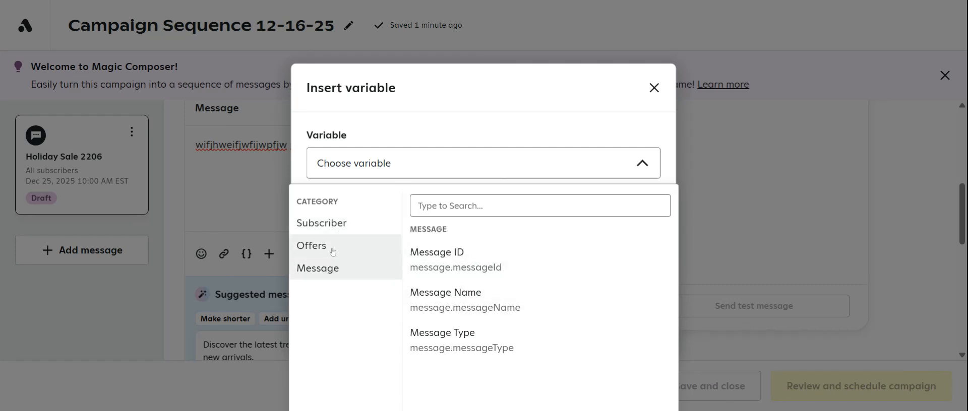
click(332, 250)
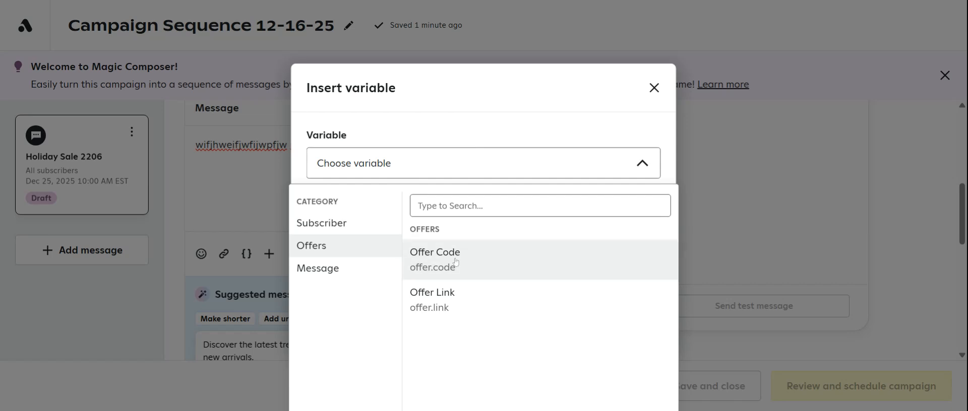
click(436, 252)
click(436, 243)
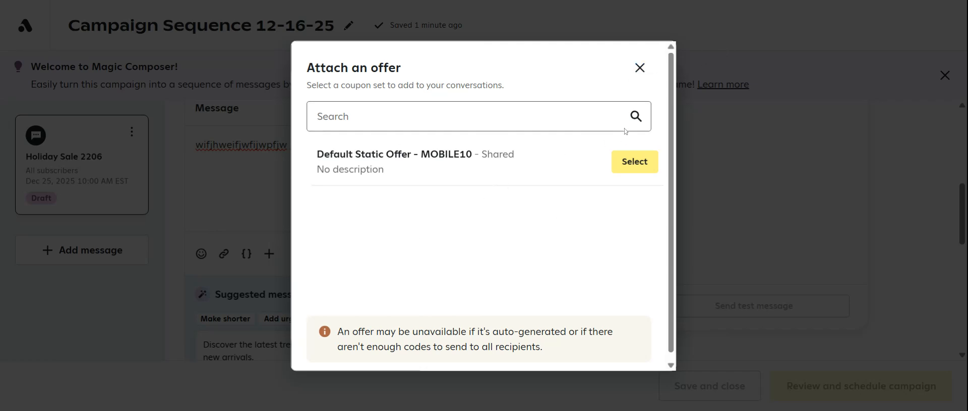
click(632, 169)
click(565, 316)
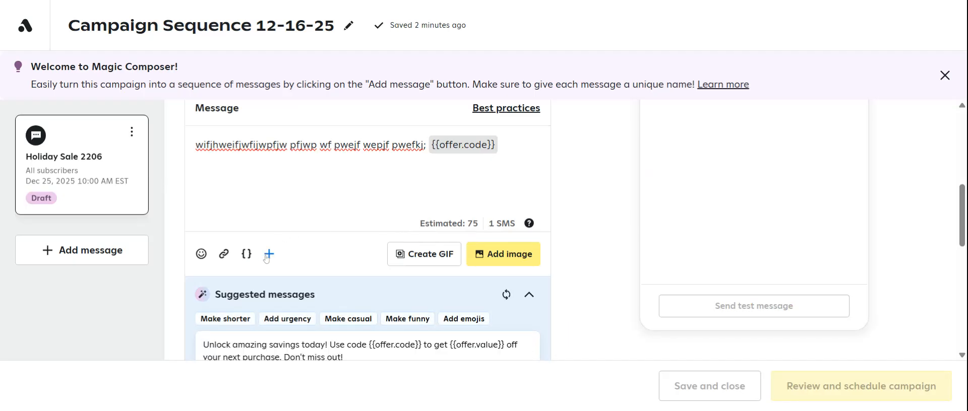
Insert the Offer Link variable after the offer code, keeping the same offer and its default link parameters.
click(246, 254)
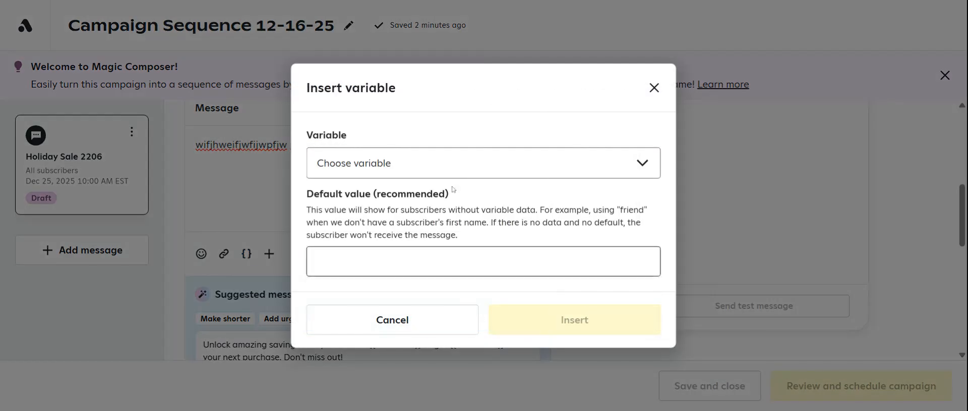
click(455, 175)
click(343, 248)
click(477, 285)
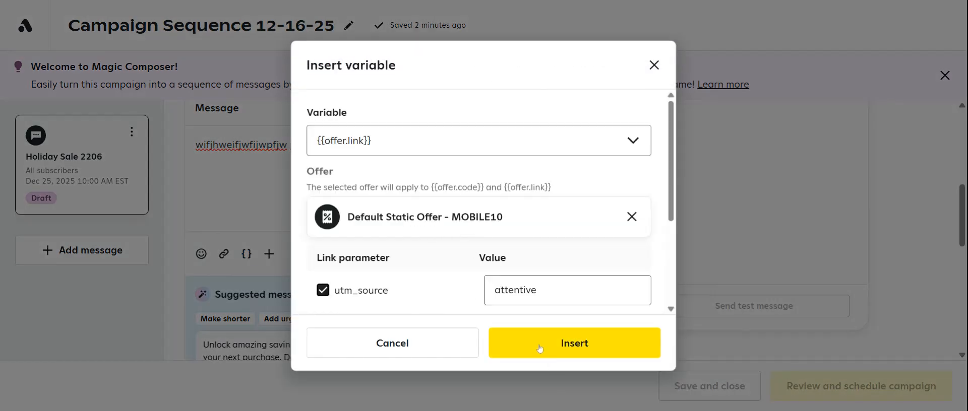
scroll(513, 304, down, 3)
click(574, 343)
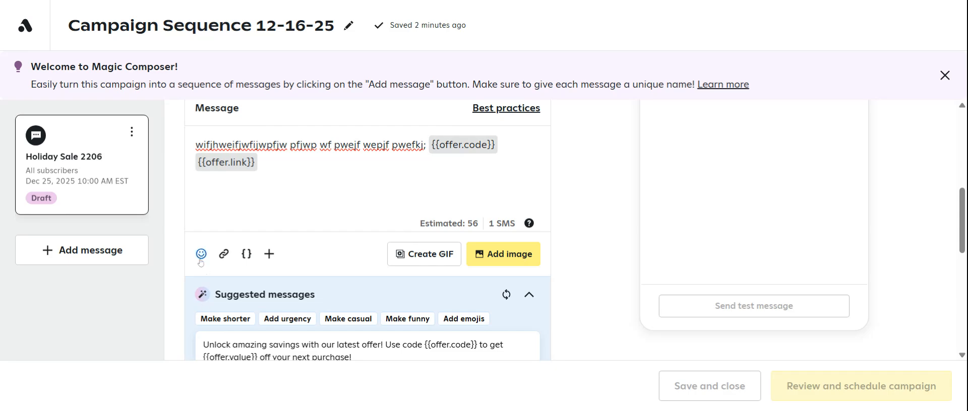
Examine the media types that can be added to the message, and review the message text and send time.
click(269, 254)
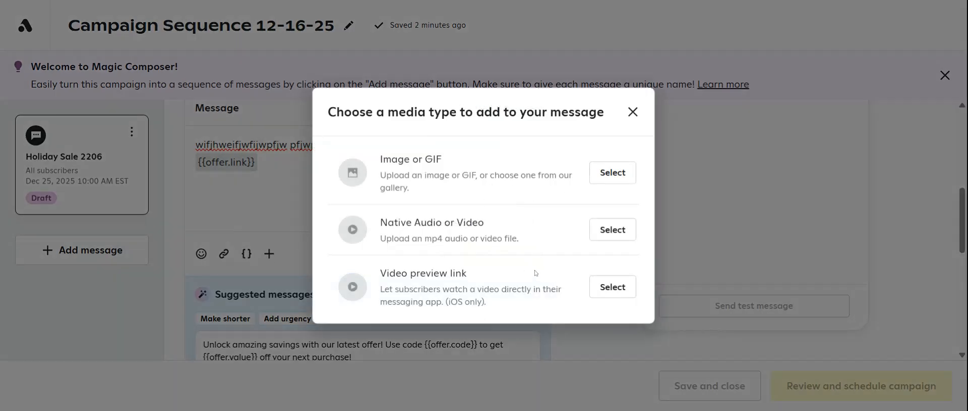
click(633, 112)
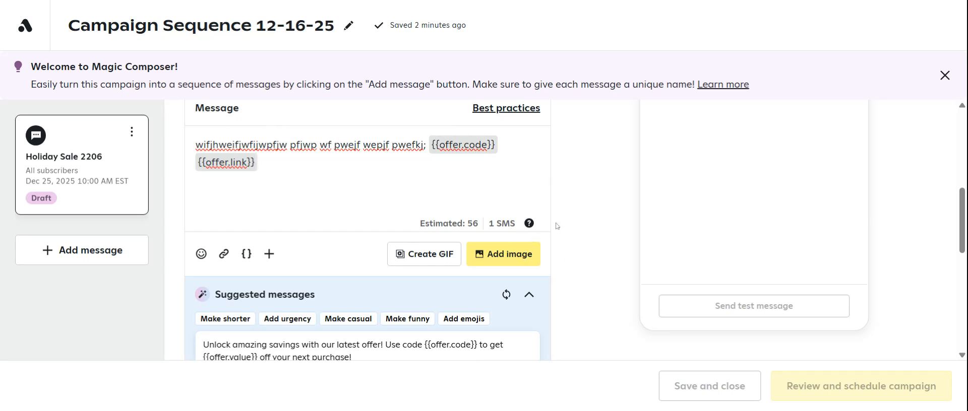
scroll(615, 222, up, 1)
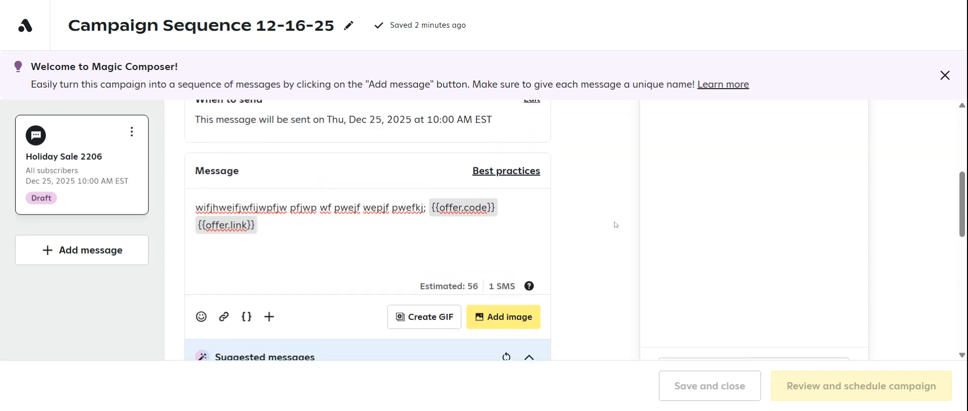
scroll(615, 223, down, 1)
scroll(619, 223, up, 3)
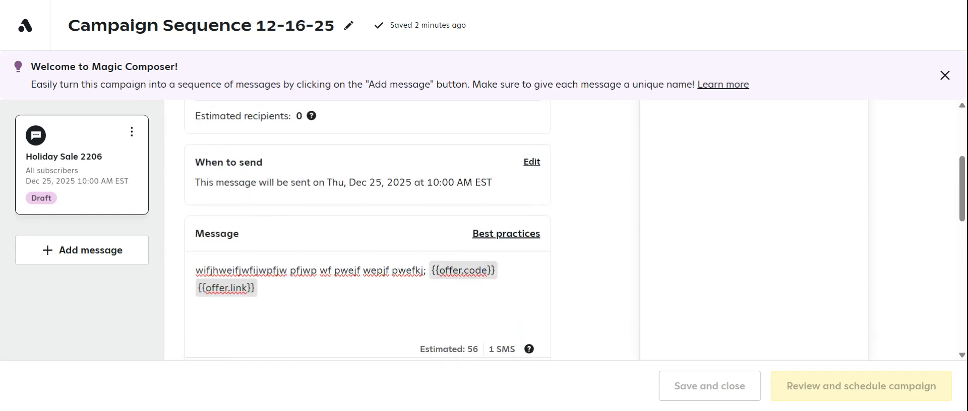